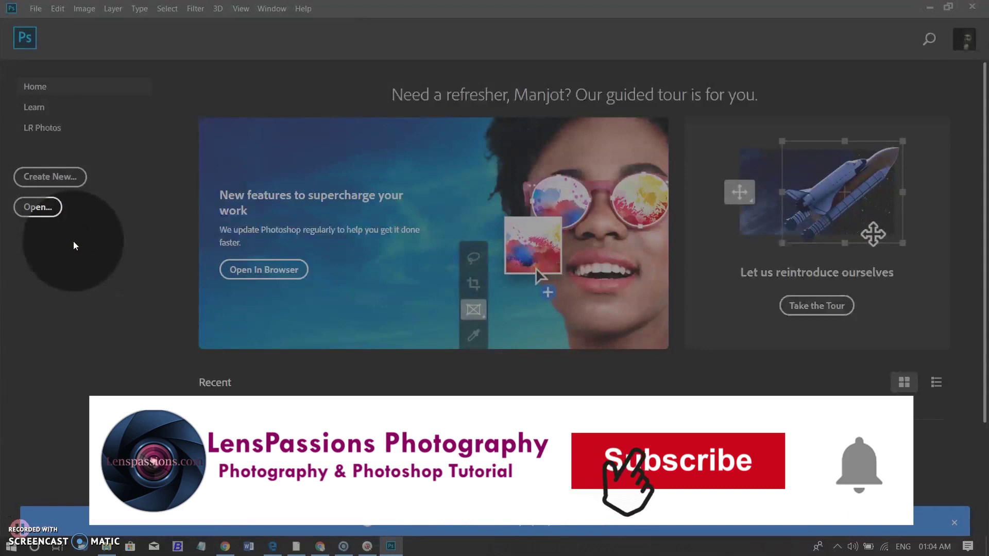
# Open bird treepie wildlife birds.jpg from the Desktop frame folder in Photoshop.
pyautogui.click(47, 205)
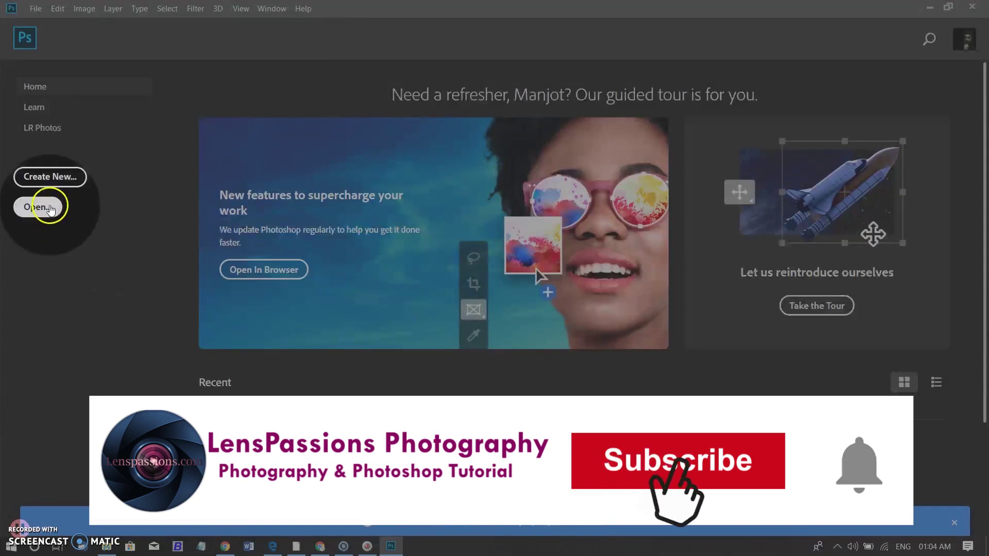
pyautogui.click(35, 8)
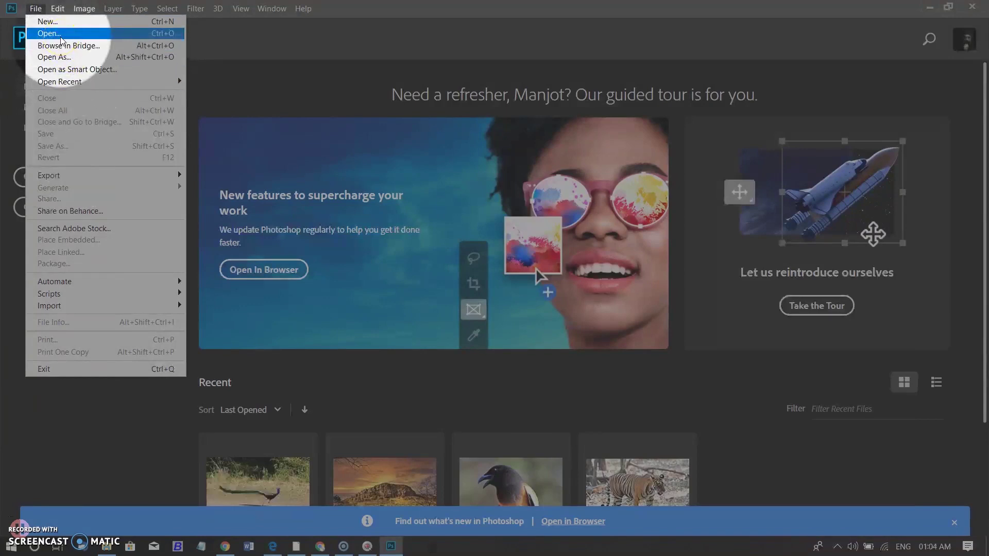
pyautogui.click(275, 31)
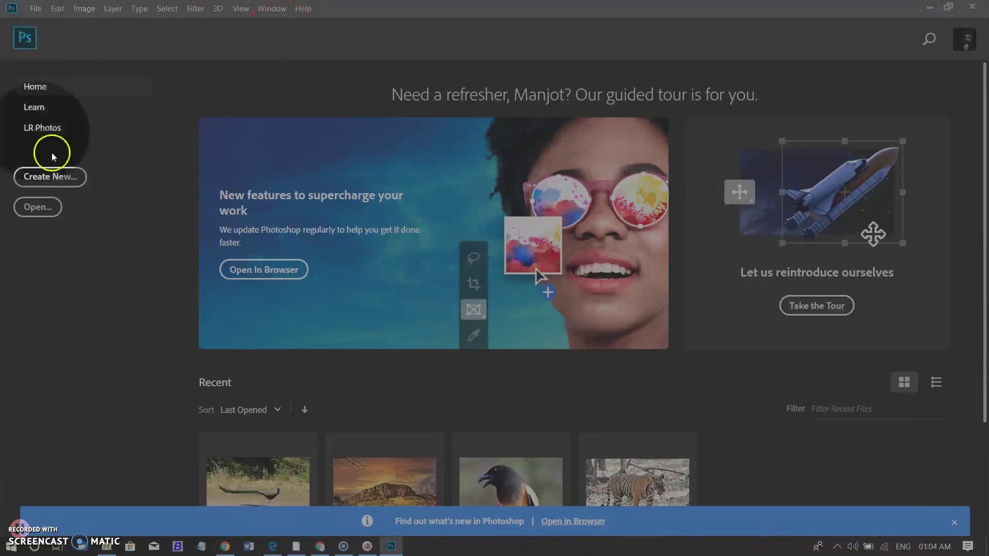
pyautogui.click(31, 208)
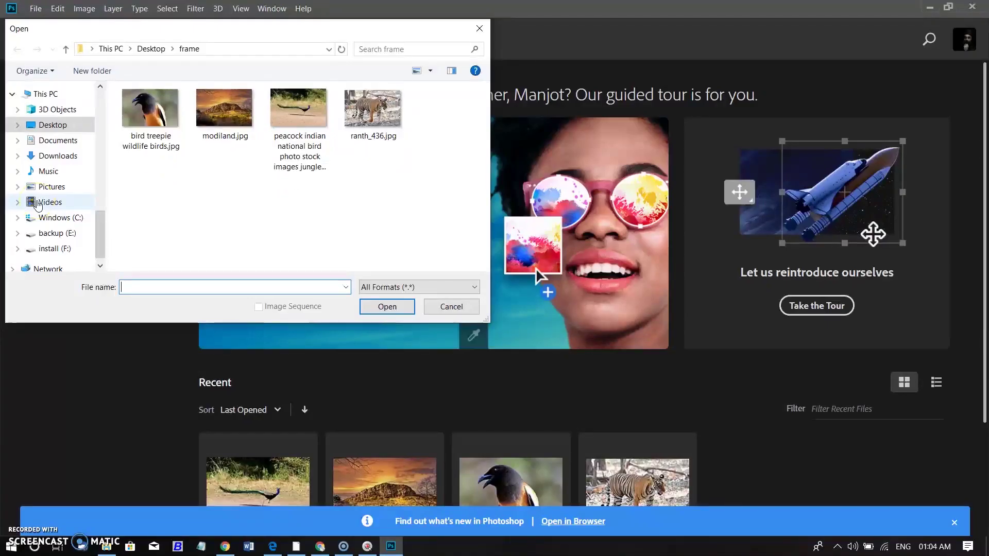
pyautogui.click(152, 116)
pyautogui.doubleClick(151, 117)
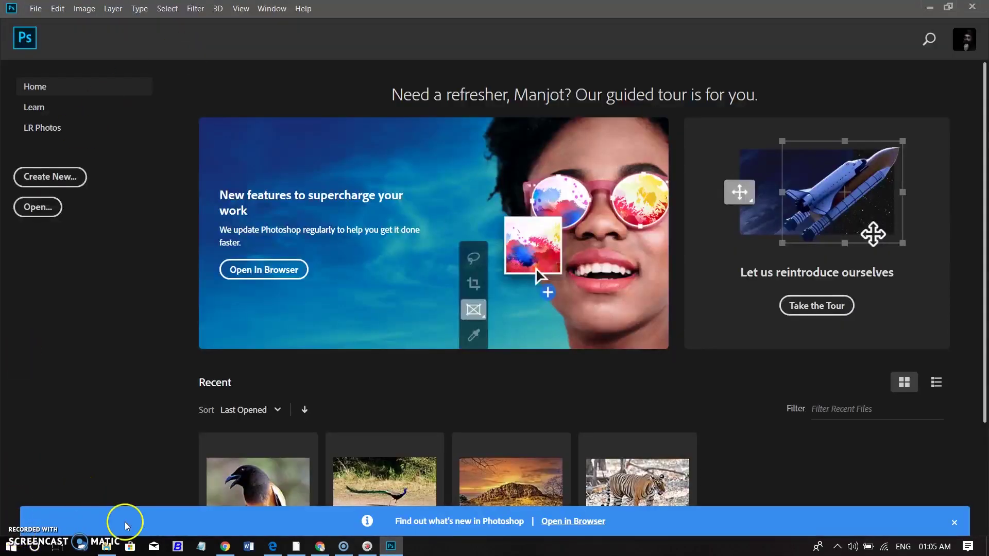
# Drag modiland.jpg from the frame folder into Photoshop, then close that document.
pyautogui.click(107, 547)
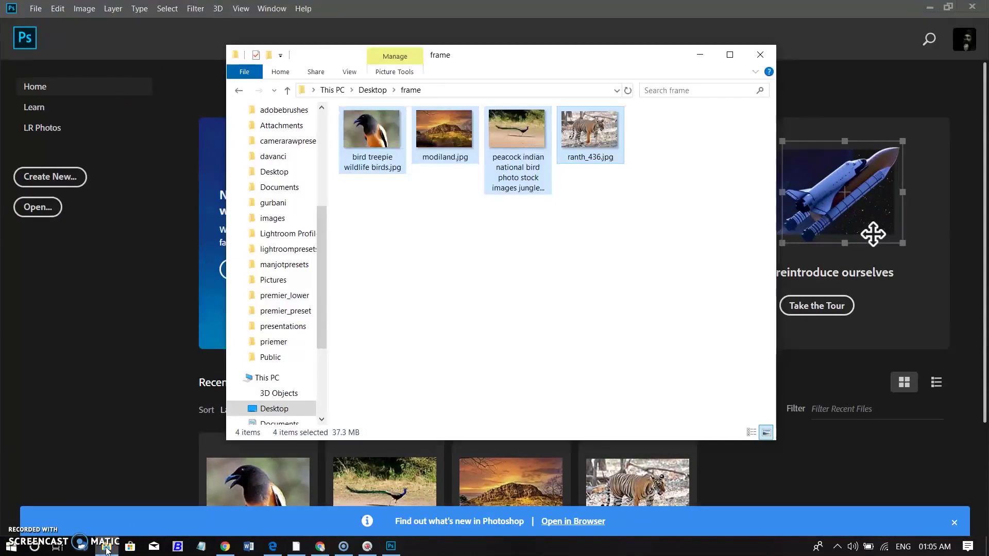
pyautogui.click(393, 253)
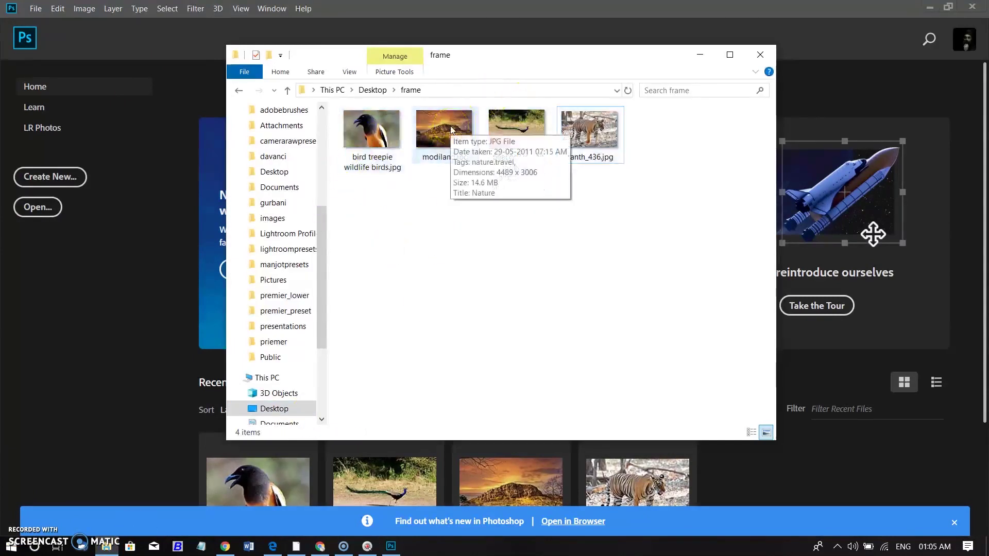
pyautogui.moveTo(448, 127); pyautogui.dragTo(829, 462)
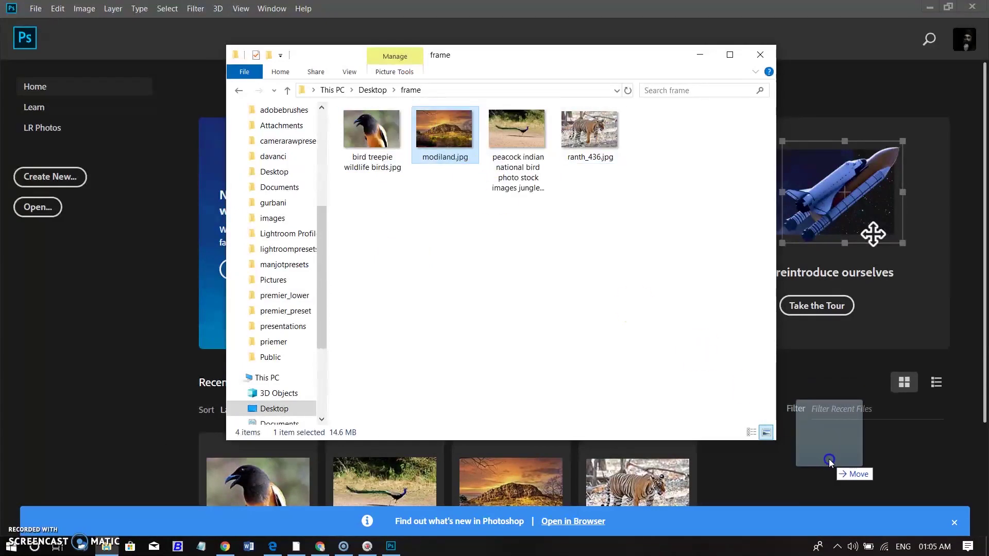
pyautogui.moveTo(830, 463); pyautogui.dragTo(826, 461)
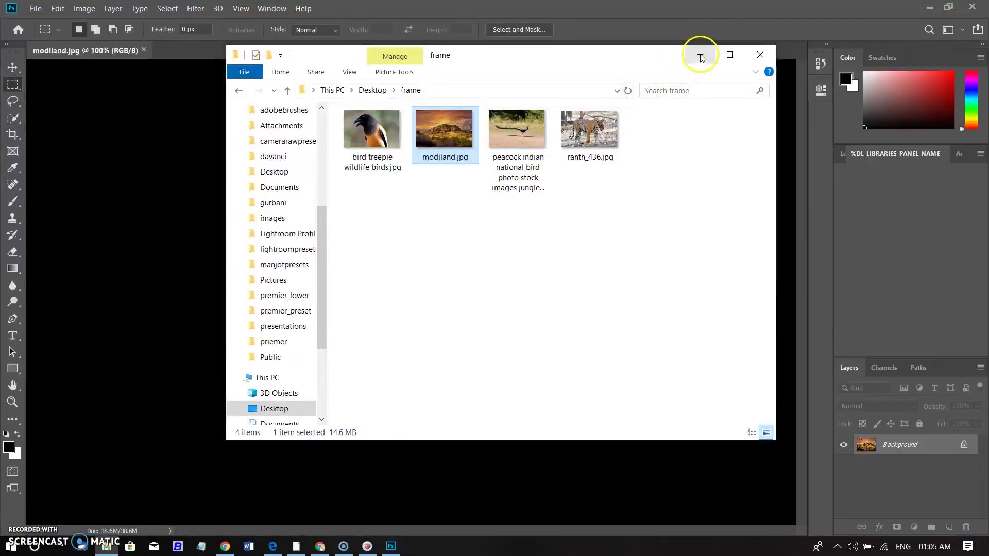
pyautogui.click(699, 54)
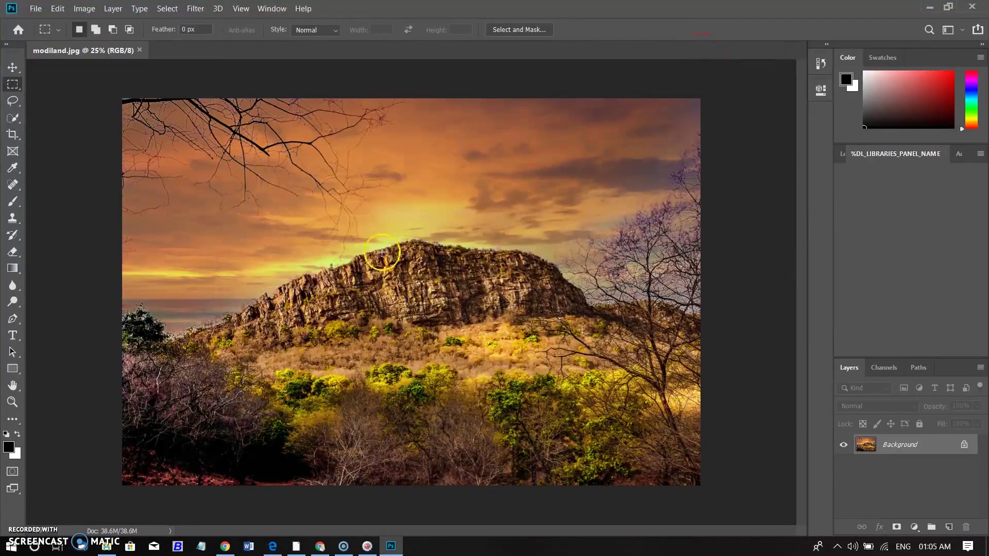
pyautogui.click(140, 51)
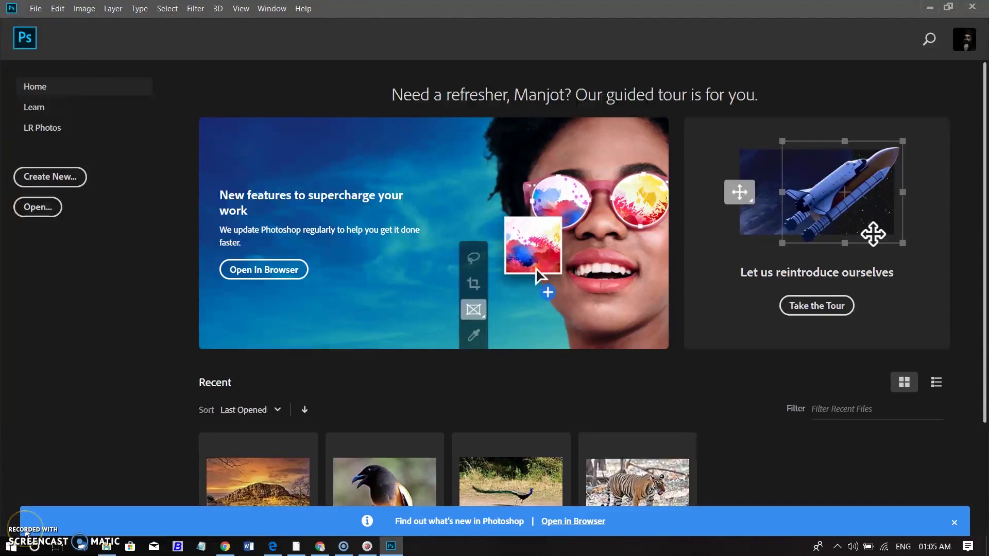
# Select all four frame-folder images and drop them onto the Photoshop window.
pyautogui.click(189, 544)
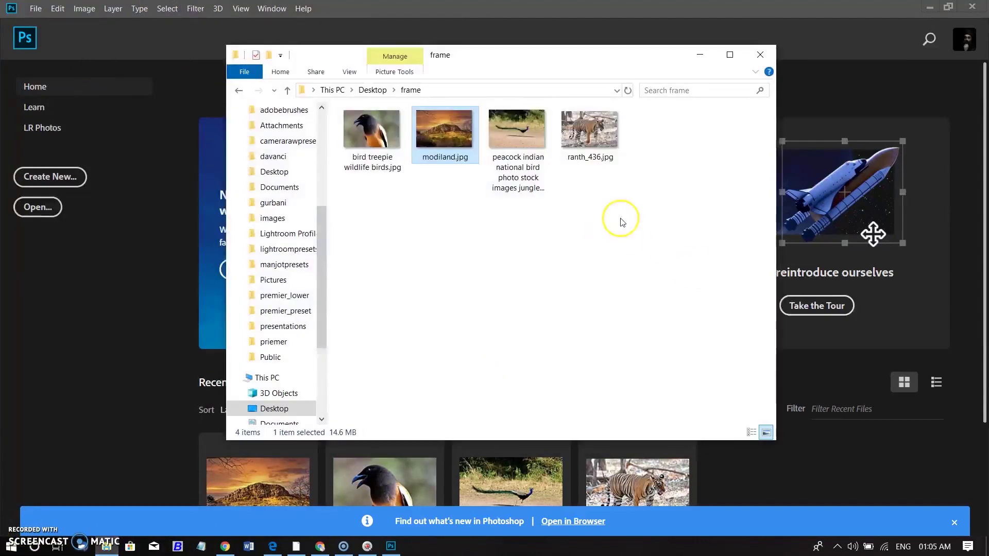
pyautogui.moveTo(640, 222); pyautogui.dragTo(335, 107)
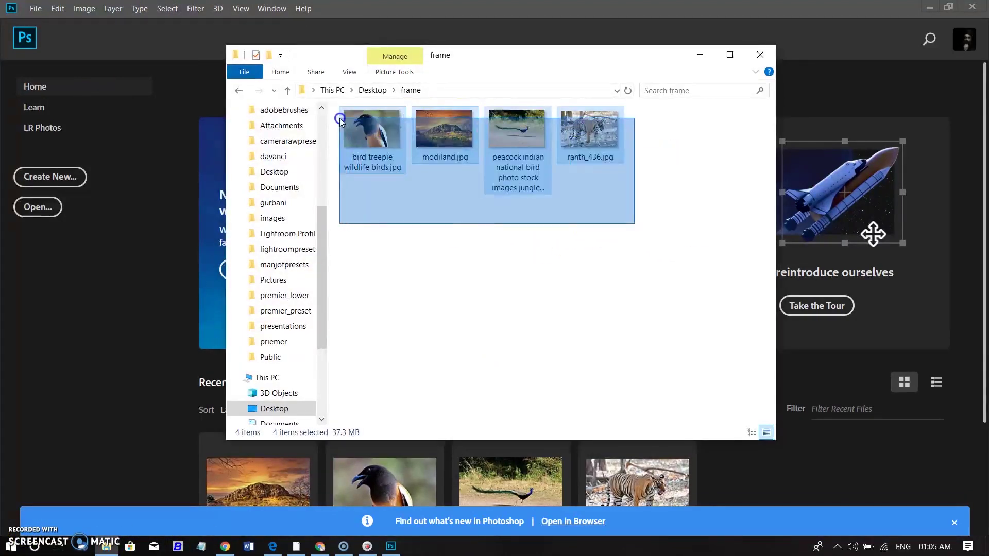
pyautogui.click(604, 219)
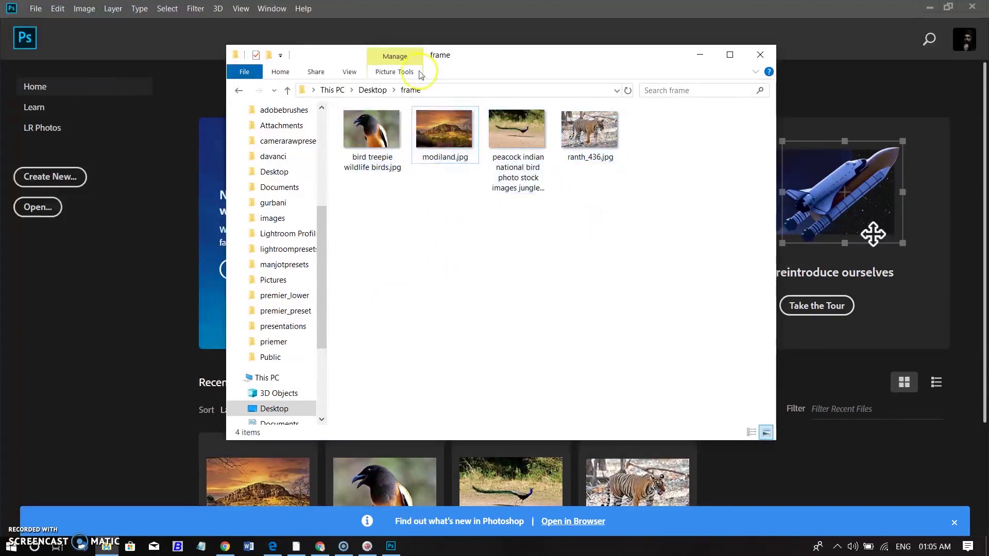
pyautogui.click(372, 128)
pyautogui.keyDown('ctrl'); pyautogui.click(516, 128); pyautogui.keyUp('ctrl')
pyautogui.keyDown('ctrl'); pyautogui.click(595, 129); pyautogui.keyUp('ctrl')
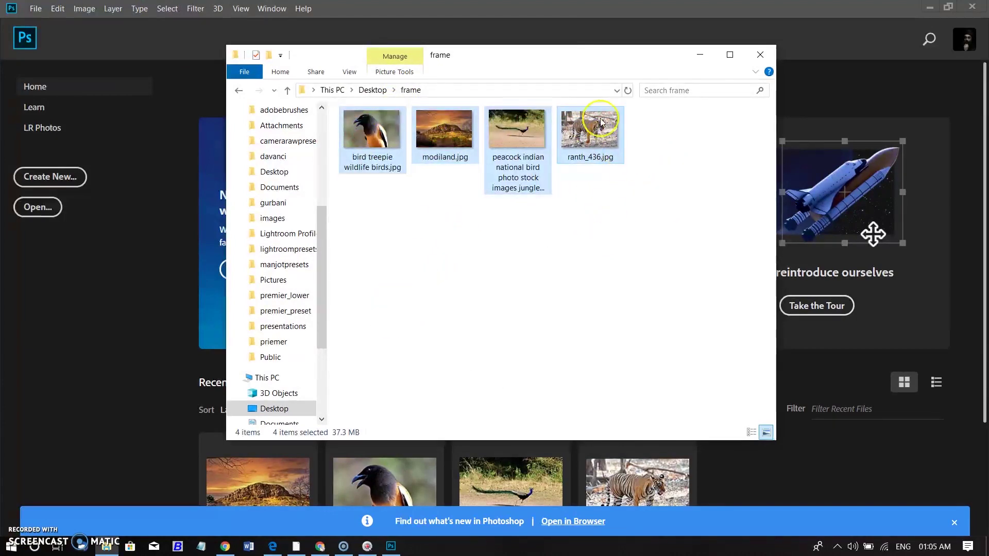
pyautogui.moveTo(601, 121); pyautogui.dragTo(828, 468)
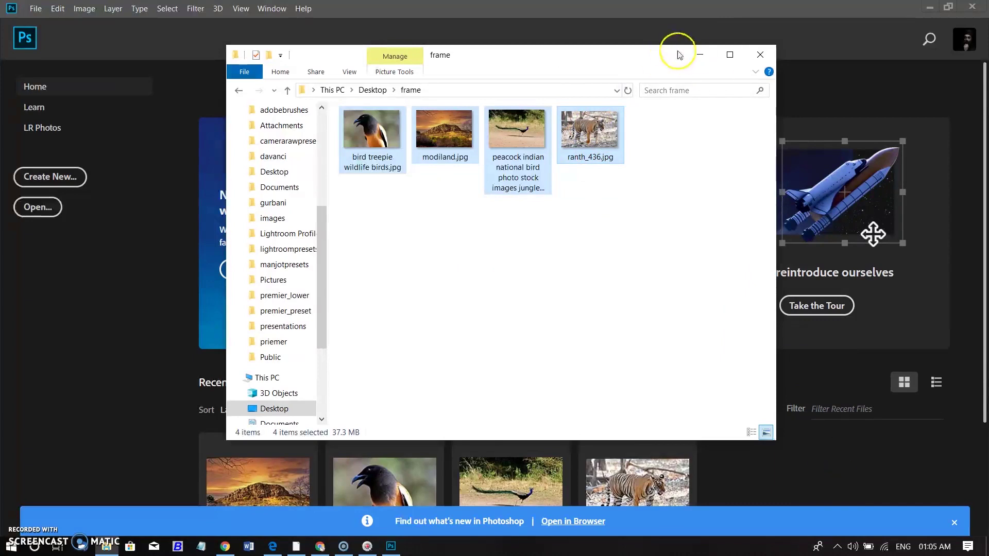
# View the ranth_436, bird treepie, modiland and peacock documents in turn, then return Home.
pyautogui.click(699, 54)
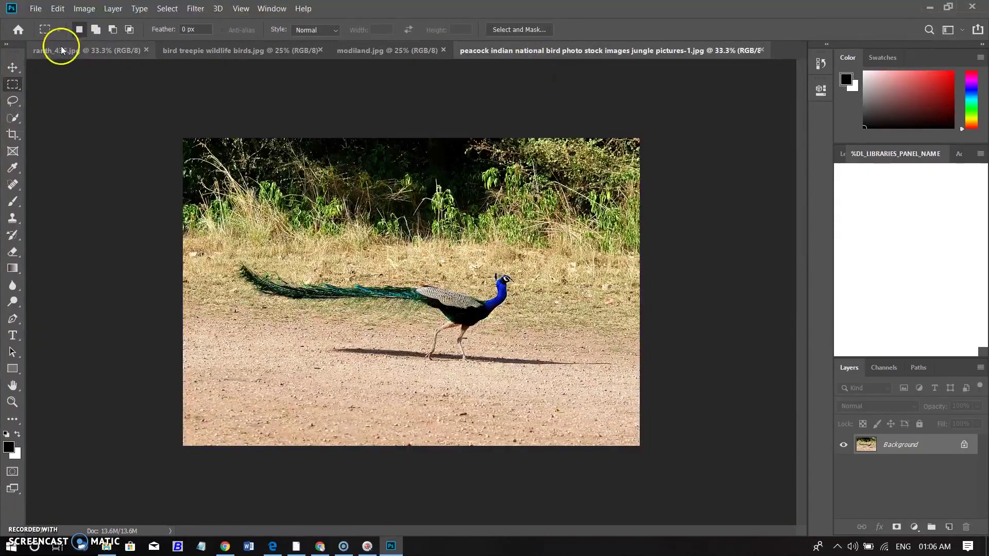
pyautogui.click(62, 51)
pyautogui.click(255, 51)
pyautogui.click(387, 51)
pyautogui.click(498, 50)
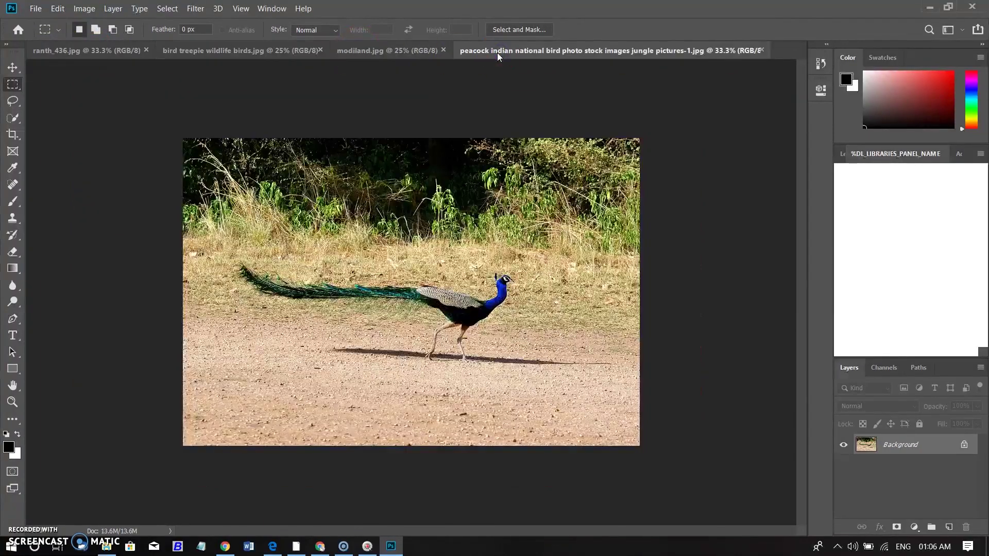
pyautogui.click(18, 30)
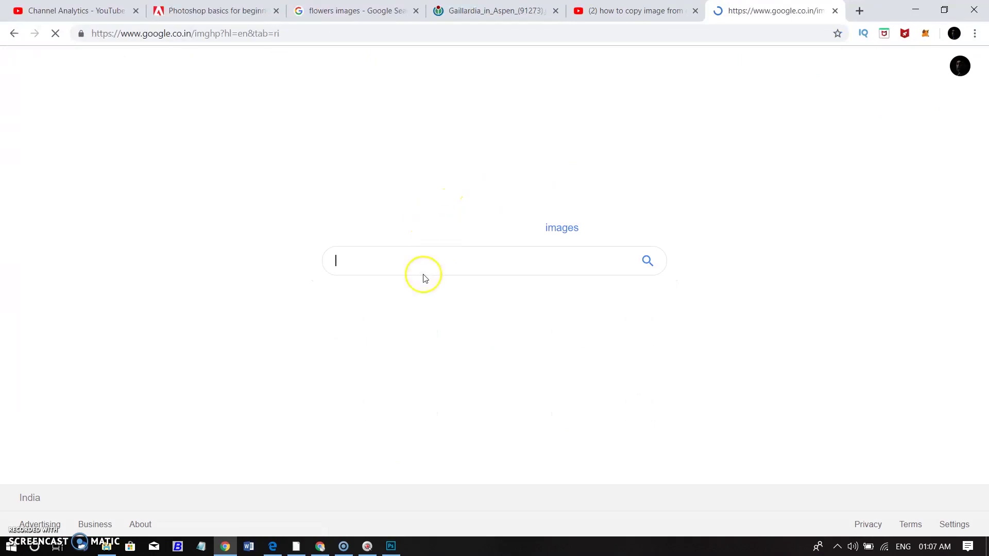
pyautogui.write('woman')
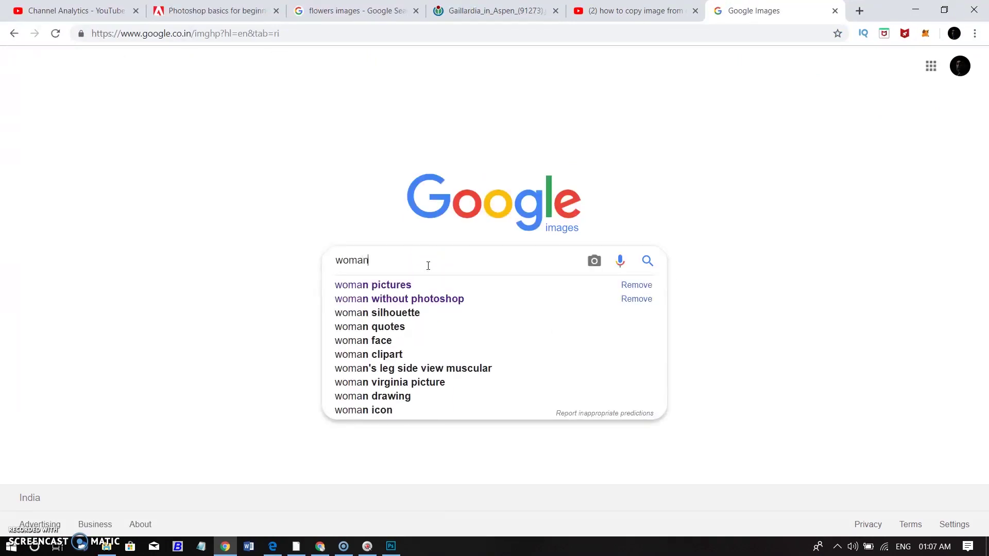
# Search Google Images for 'woman' and copy the photo of her holding white tulips.
pyautogui.press('Return')
pyautogui.scroll(-3, 603, 265)
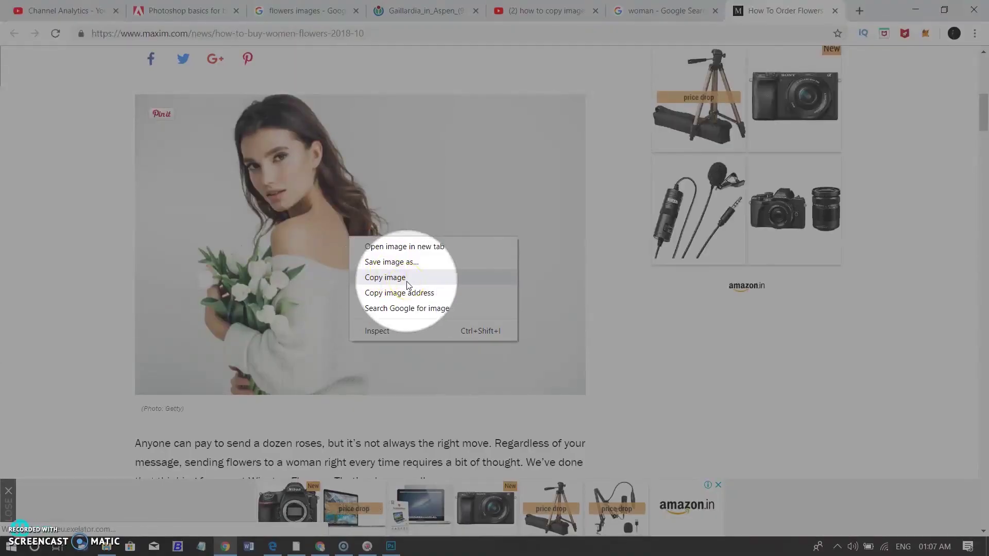
pyautogui.click(402, 279)
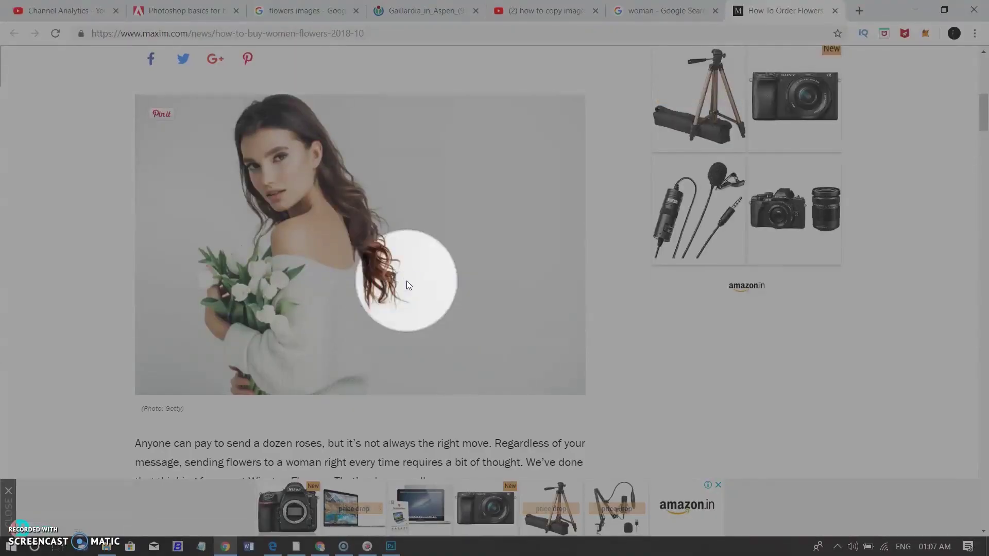
pyautogui.hotkey('alt', 'Tab')
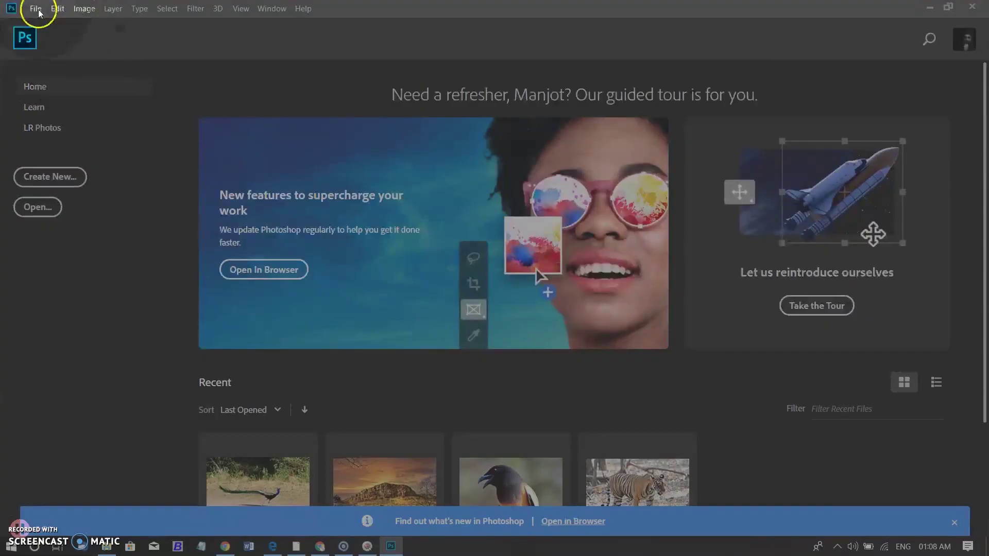
# Create a 700 x 467 px Clipboard-preset document and paste the tulips photo into it.
pyautogui.click(113, 9)
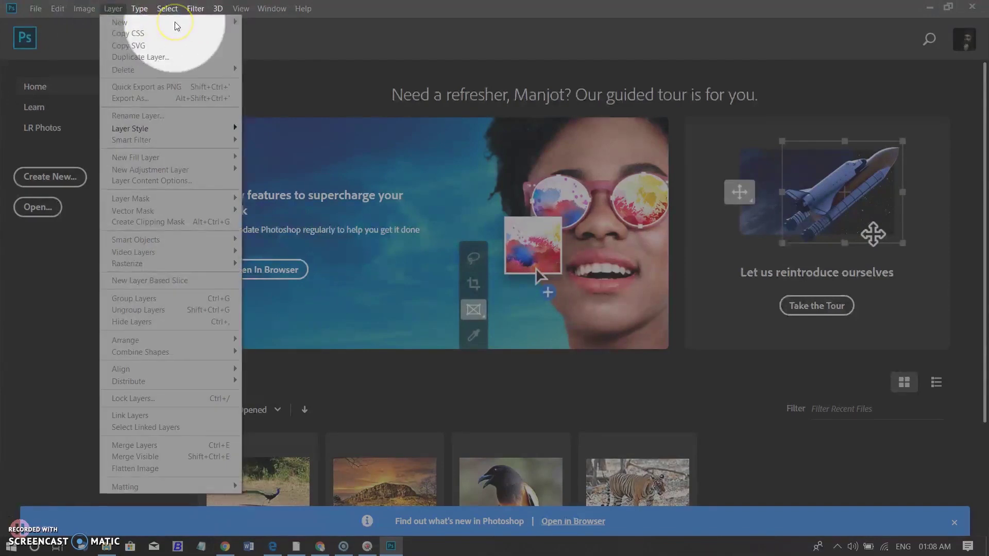
pyautogui.click(36, 8)
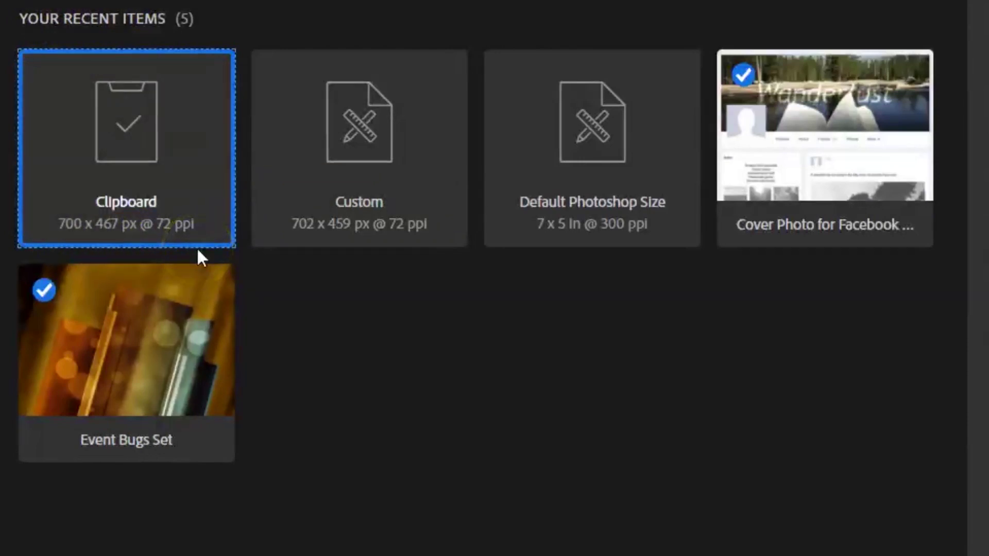
pyautogui.click(739, 477)
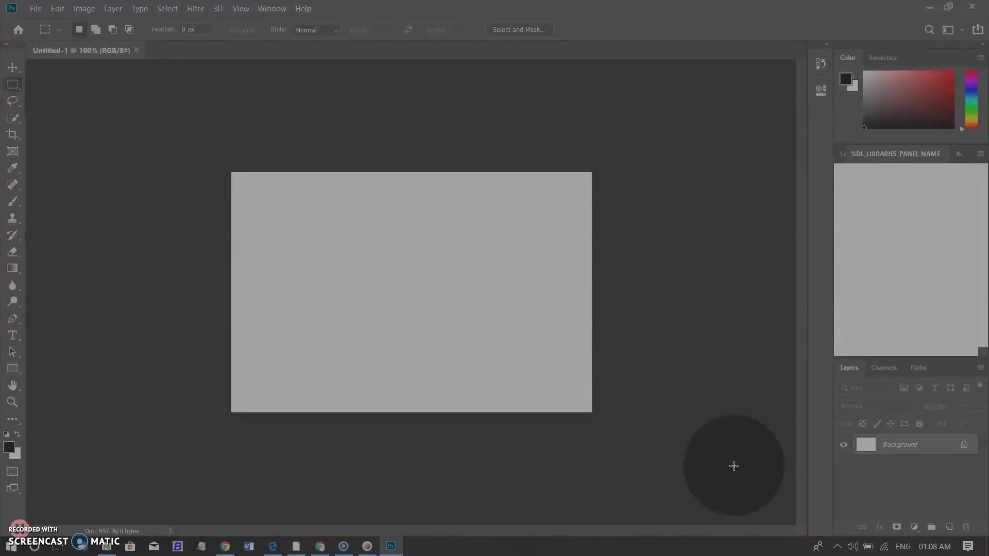
pyautogui.click(58, 8)
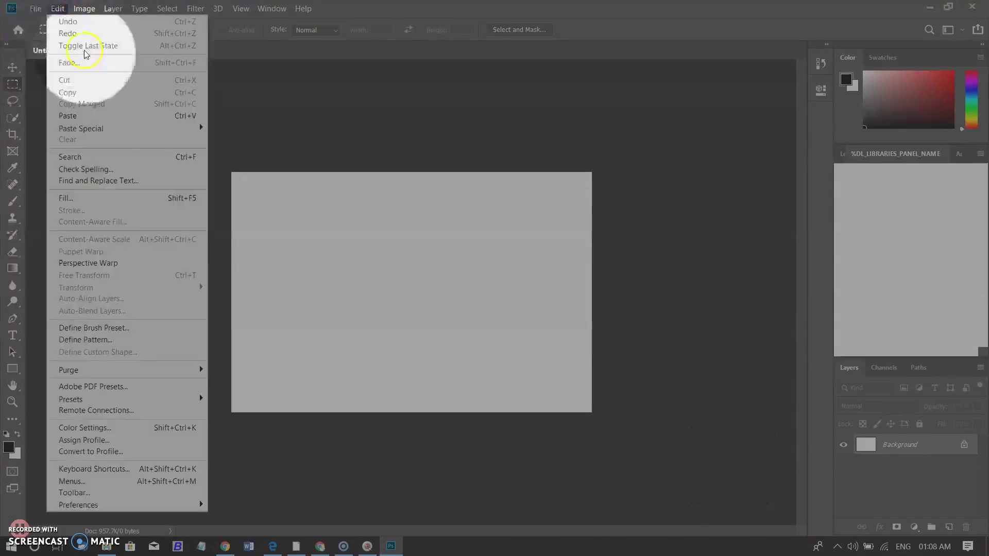
pyautogui.click(75, 115)
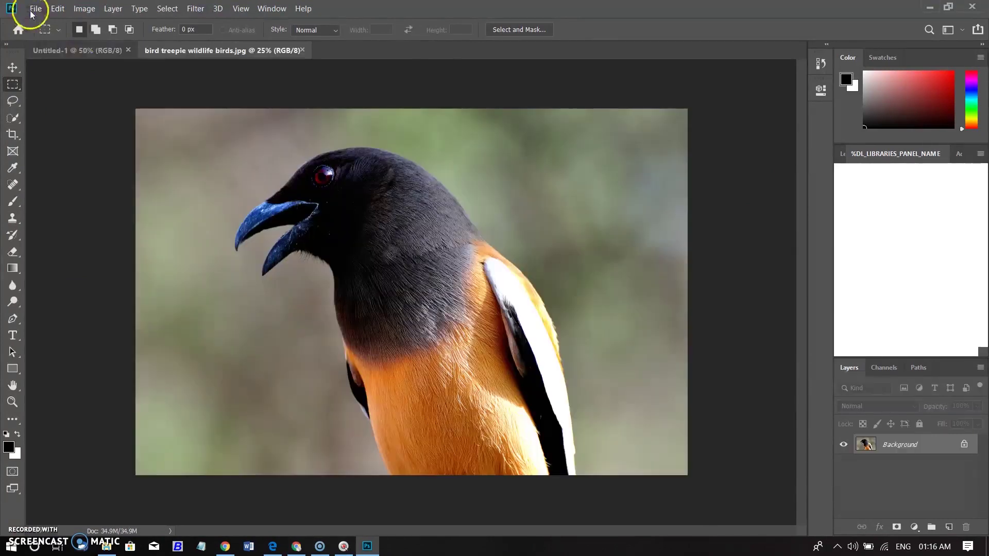
# Open the File menu and dismiss it without choosing a command.
pyautogui.click(35, 8)
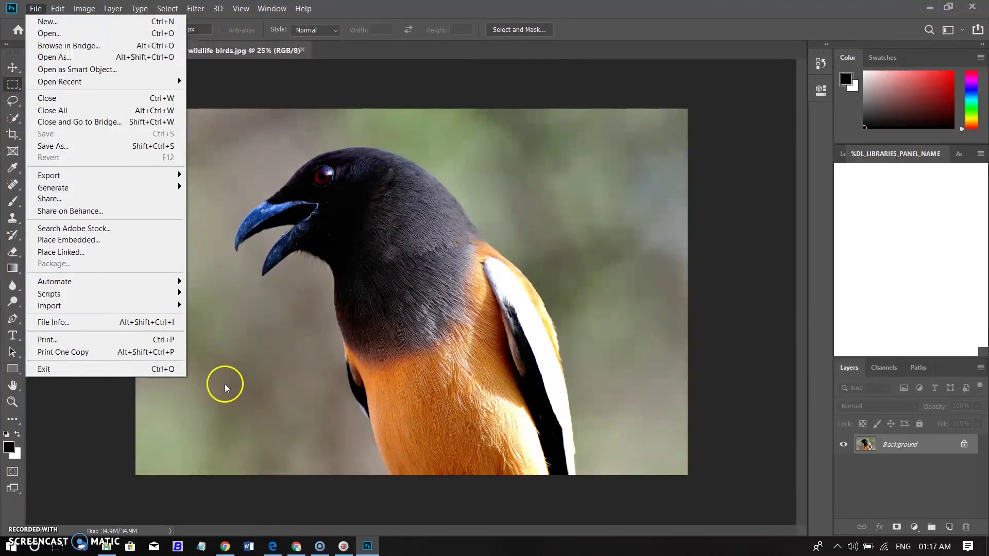
pyautogui.click(103, 430)
pyautogui.moveTo(272, 546)
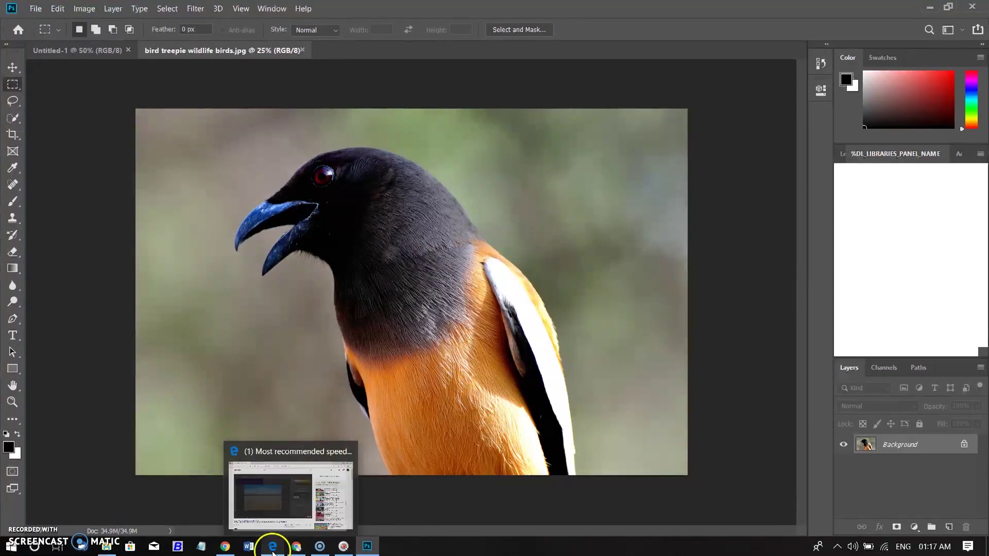
# Drag the four frame-folder photos from File Explorer onto the bird photo canvas.
pyautogui.click(106, 547)
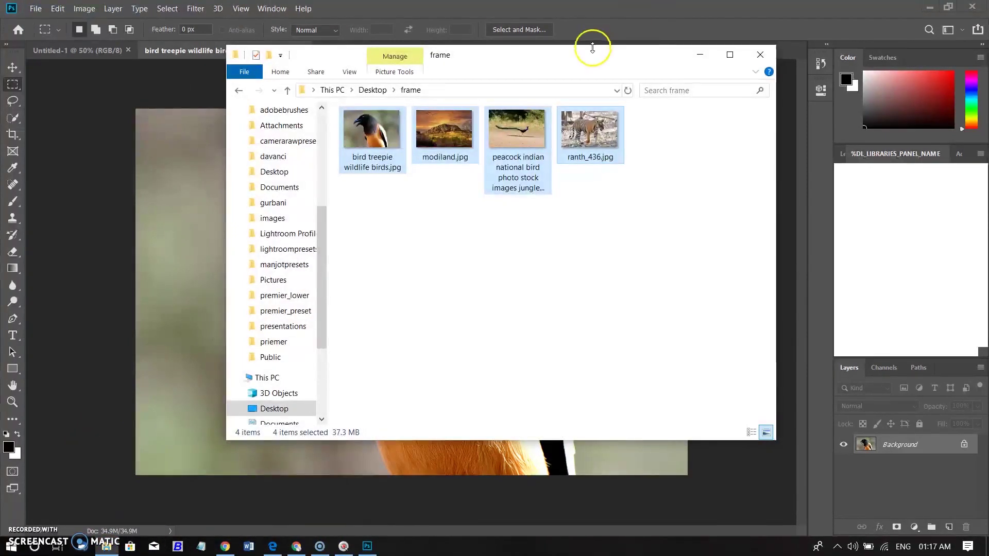
pyautogui.moveTo(591, 48); pyautogui.dragTo(729, 67)
pyautogui.click(669, 327)
pyautogui.moveTo(787, 294); pyautogui.dragTo(494, 112)
pyautogui.moveTo(579, 151)
pyautogui.mouseDown()
pyautogui.moveTo(561, 177)
pyautogui.moveTo(185, 296)
pyautogui.mouseUp()
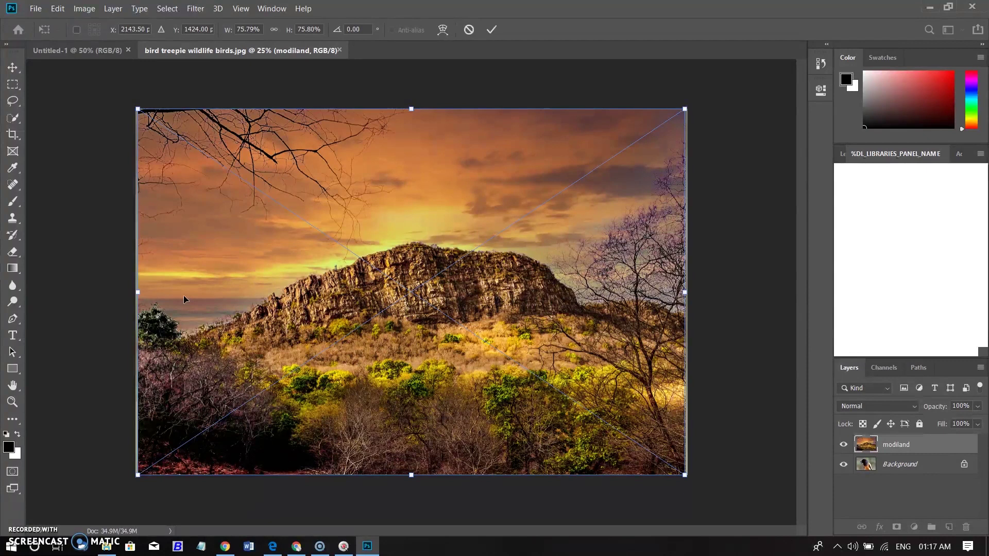
# Commit the modiland, peacock, tiger and bird layer placements, then close the bird document.
pyautogui.click(343, 204)
pyautogui.click(495, 30)
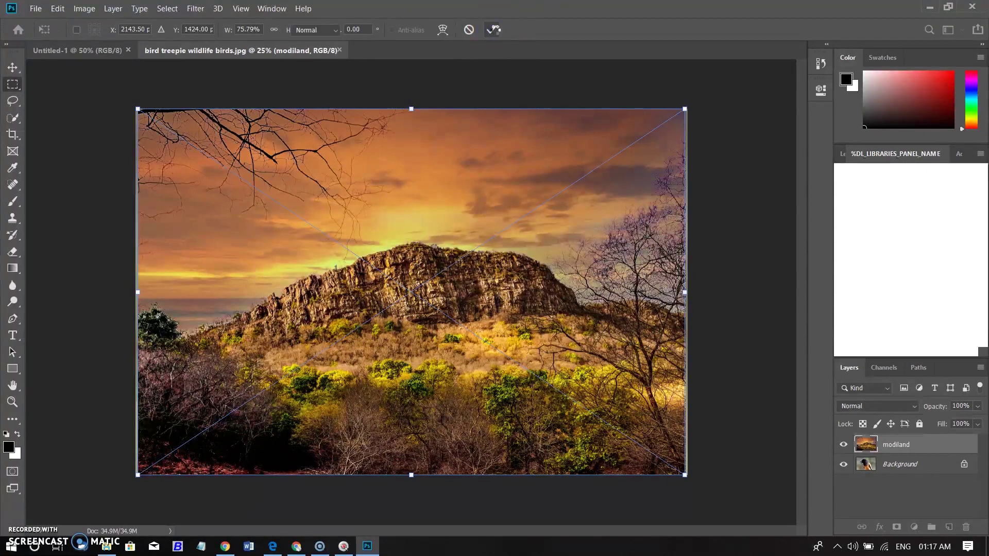
pyautogui.click(495, 31)
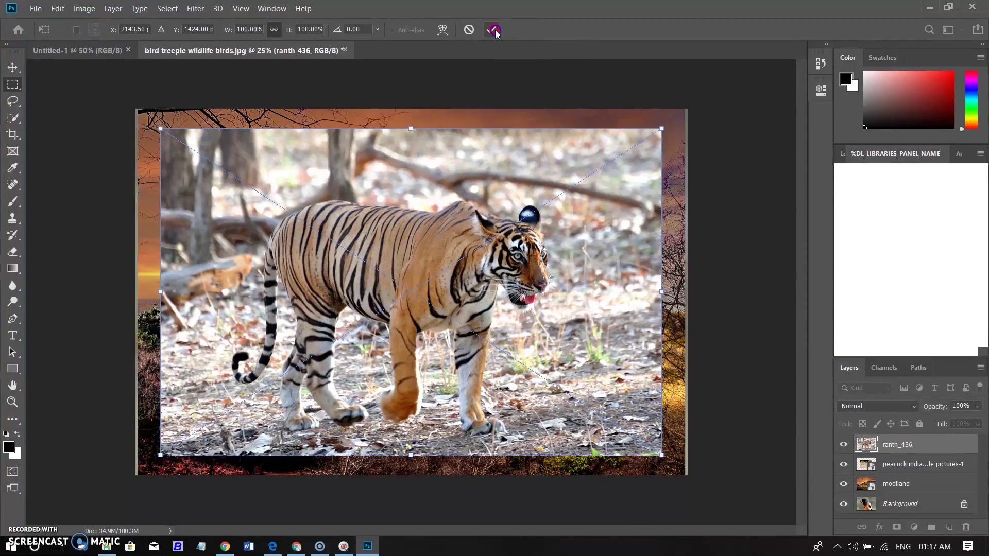
pyautogui.click(496, 30)
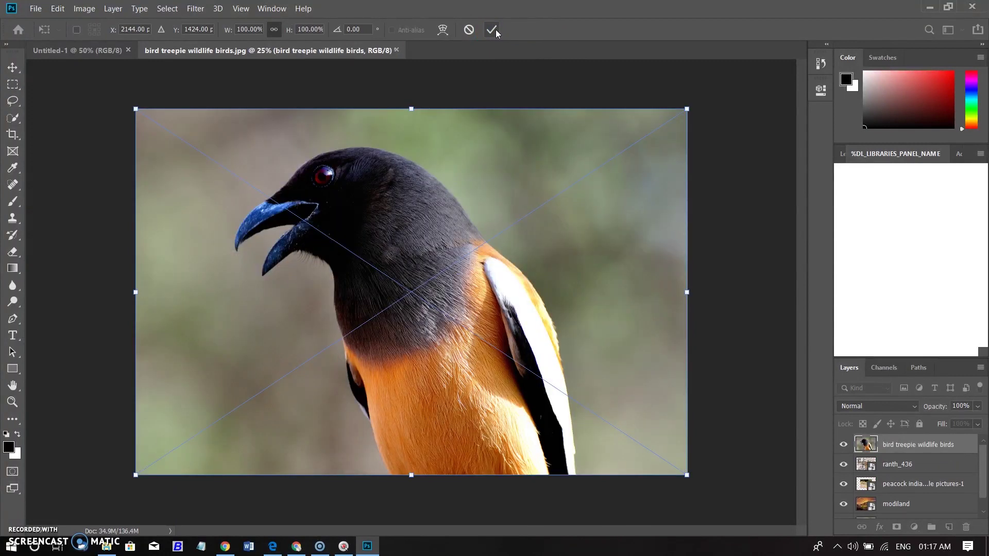
pyautogui.click(496, 30)
pyautogui.click(397, 50)
# Answer the bird document's save prompt, close Untitled-1, and open the new-document presets.
pyautogui.click(494, 215)
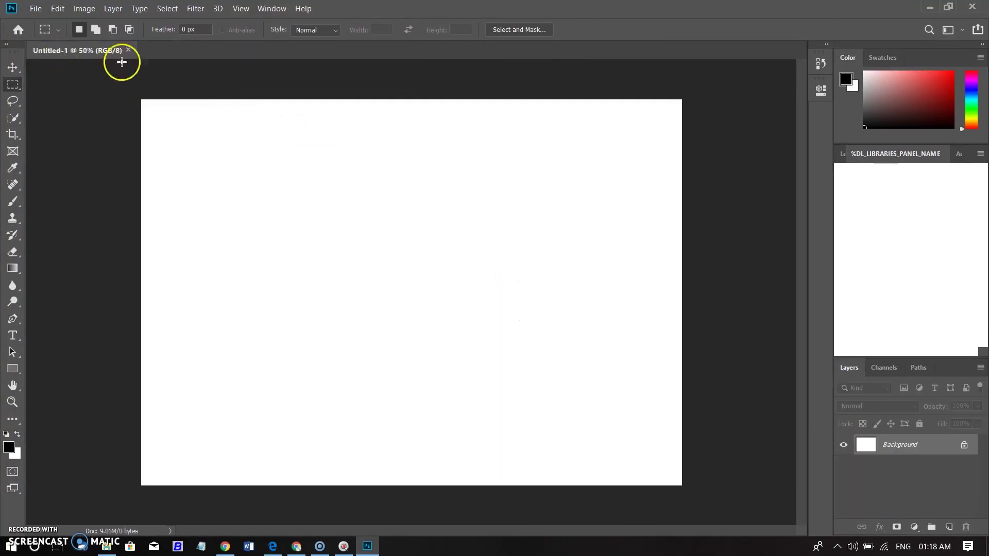
pyautogui.click(127, 50)
pyautogui.click(73, 185)
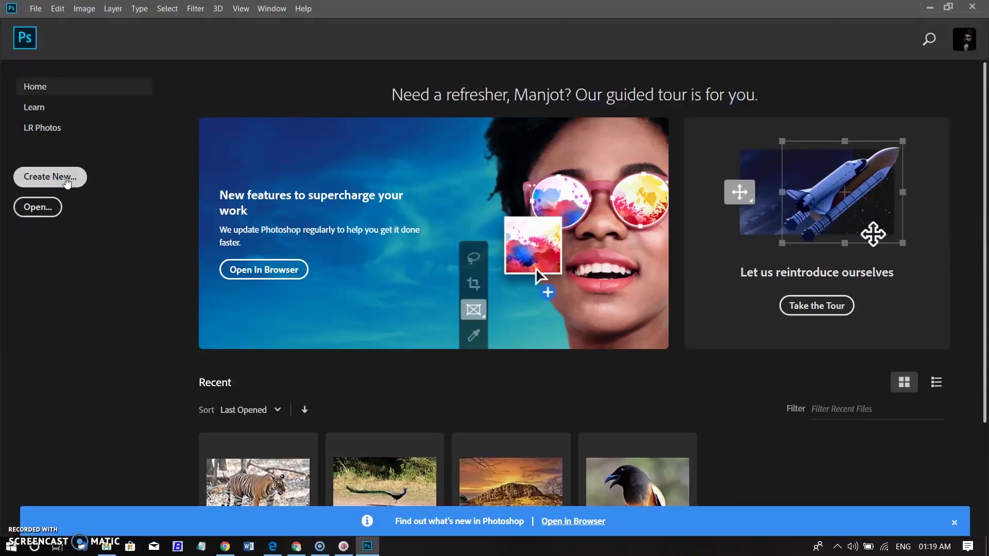
pyautogui.click(68, 181)
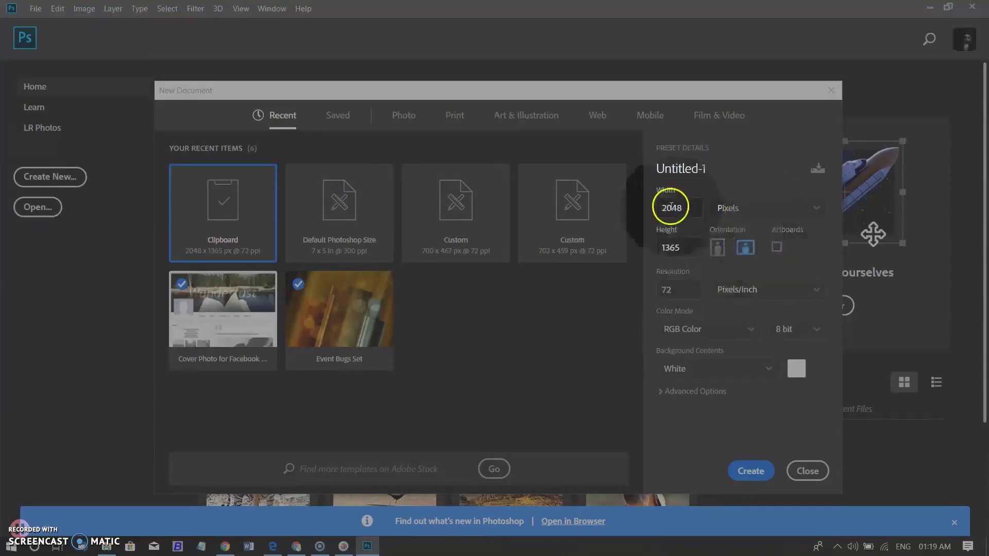
pyautogui.click(769, 376)
pyautogui.click(767, 372)
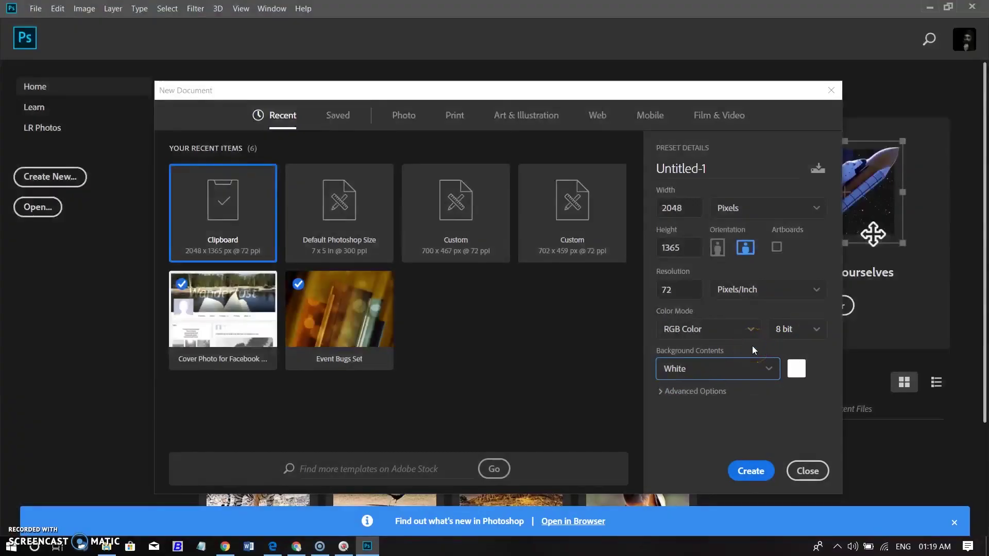
pyautogui.click(404, 118)
pyautogui.scroll(-2, 335, 302)
pyautogui.scroll(1, 369, 309)
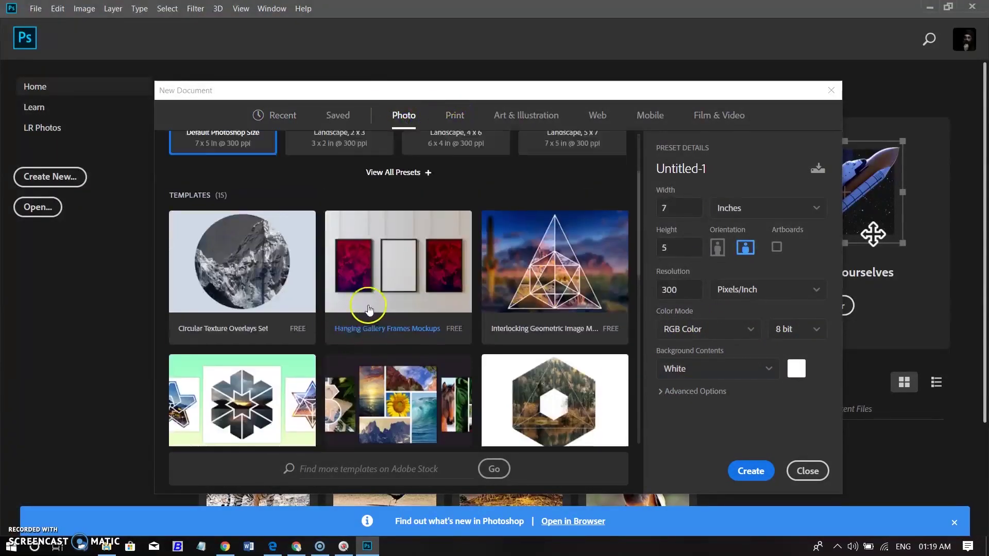
pyautogui.scroll(2, 369, 309)
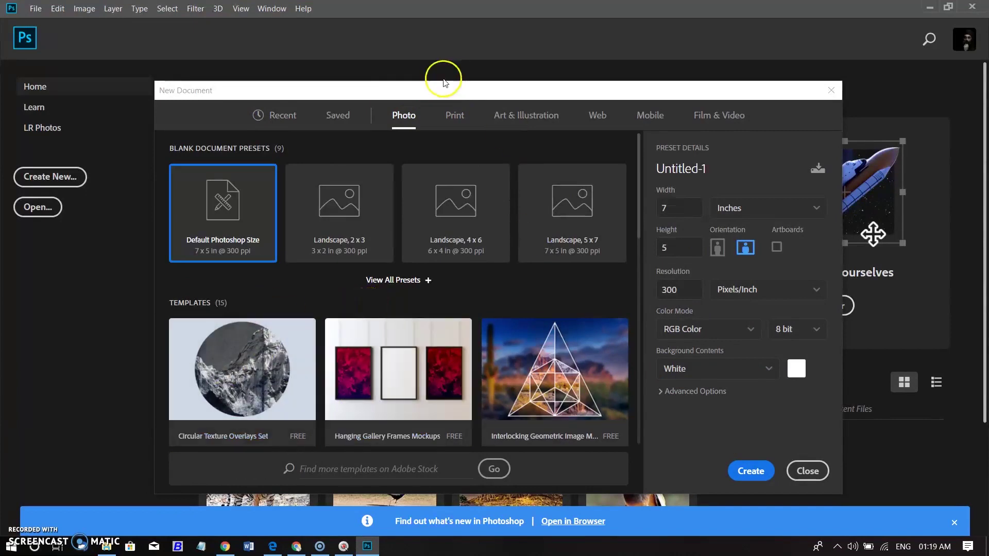
pyautogui.click(464, 119)
pyautogui.click(530, 116)
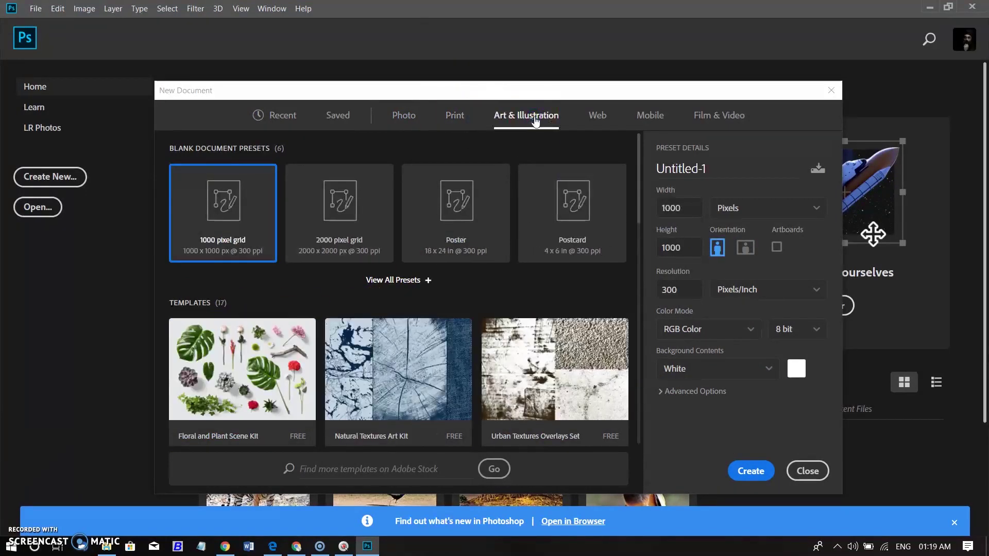
pyautogui.click(647, 115)
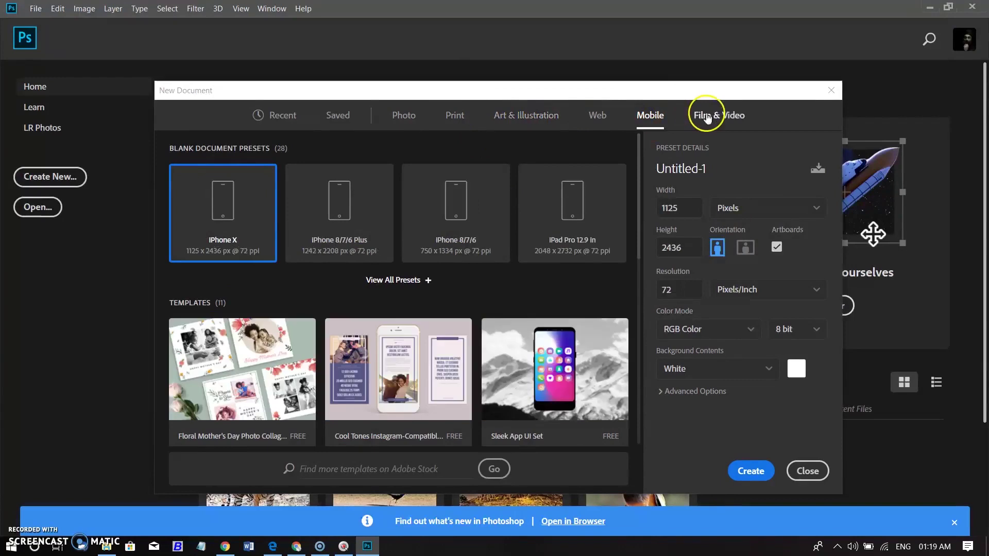
pyautogui.click(594, 115)
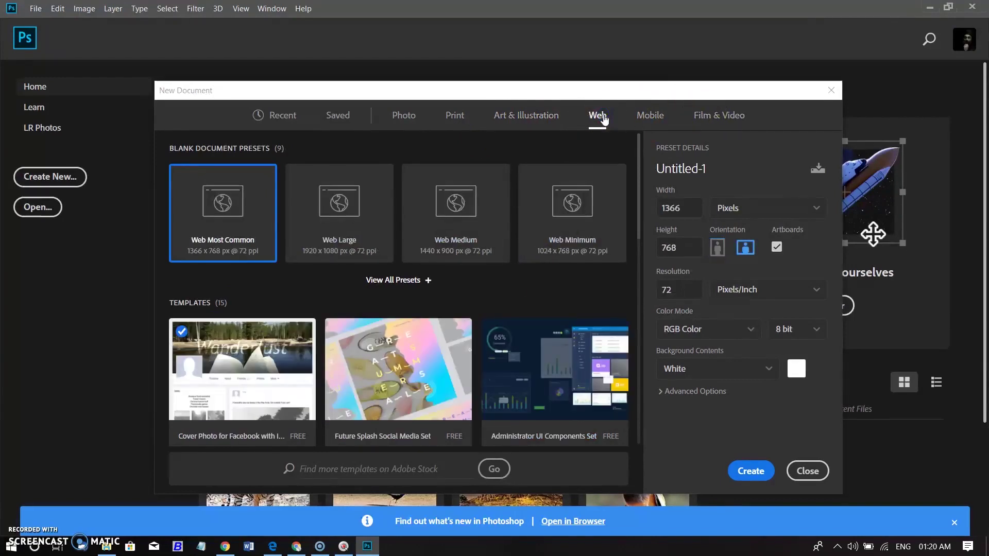
pyautogui.click(648, 120)
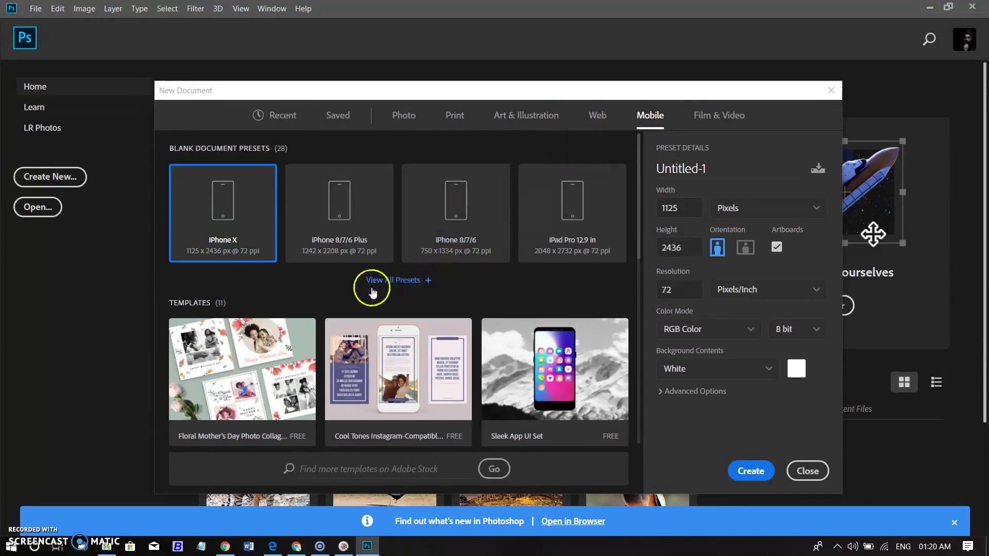
pyautogui.scroll(-2, 392, 257)
pyautogui.scroll(-2, 393, 257)
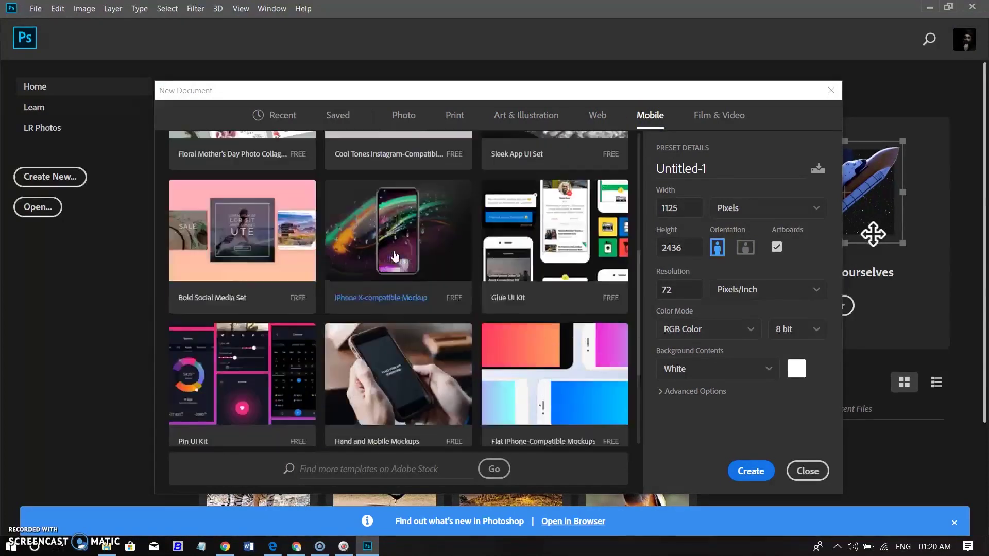
pyautogui.scroll(5, 486, 177)
pyautogui.click(290, 118)
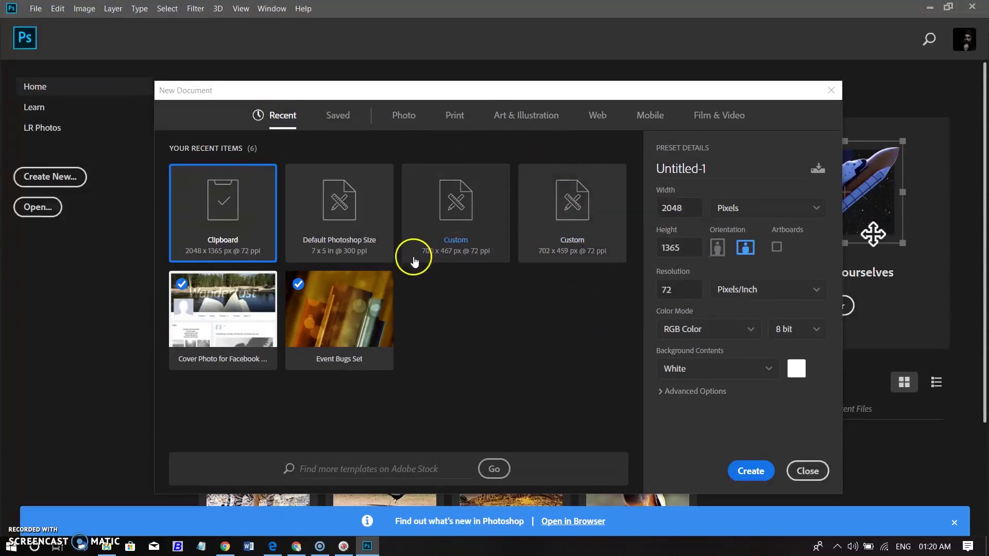
# Create a Default Photoshop Size document (7 x 5 in, 300 ppi) with a black background.
pyautogui.click(374, 241)
pyautogui.click(779, 365)
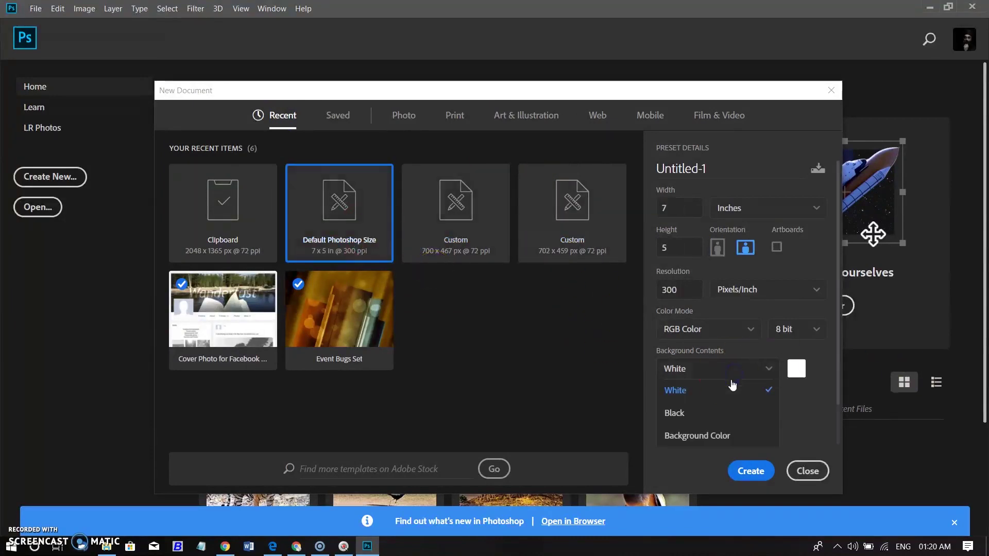
pyautogui.click(695, 409)
pyautogui.click(750, 471)
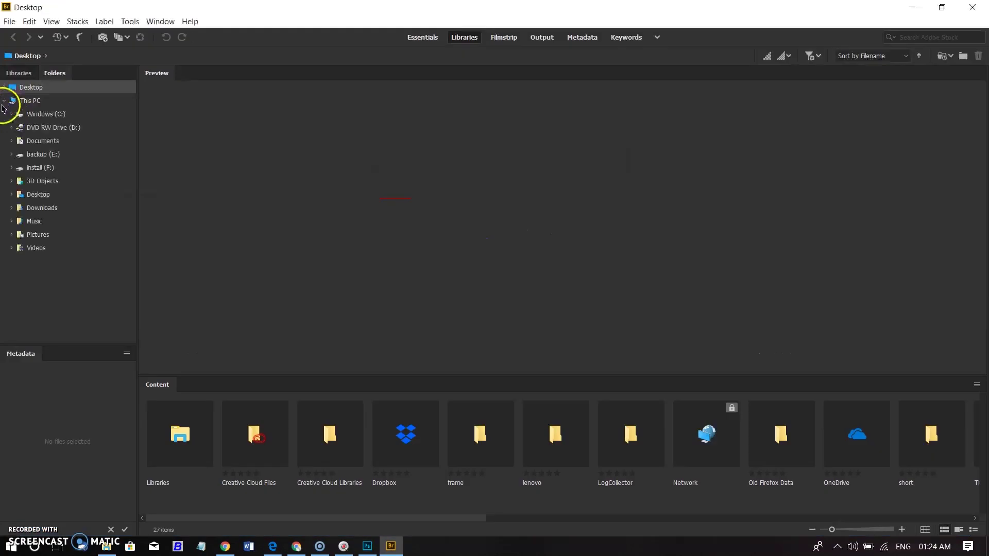
# In Bridge, open ranth_30_5_829.jpg and ranth_30_5_1068.jpg from E: > MyImages > big_cats in Photoshop.
pyautogui.click(43, 155)
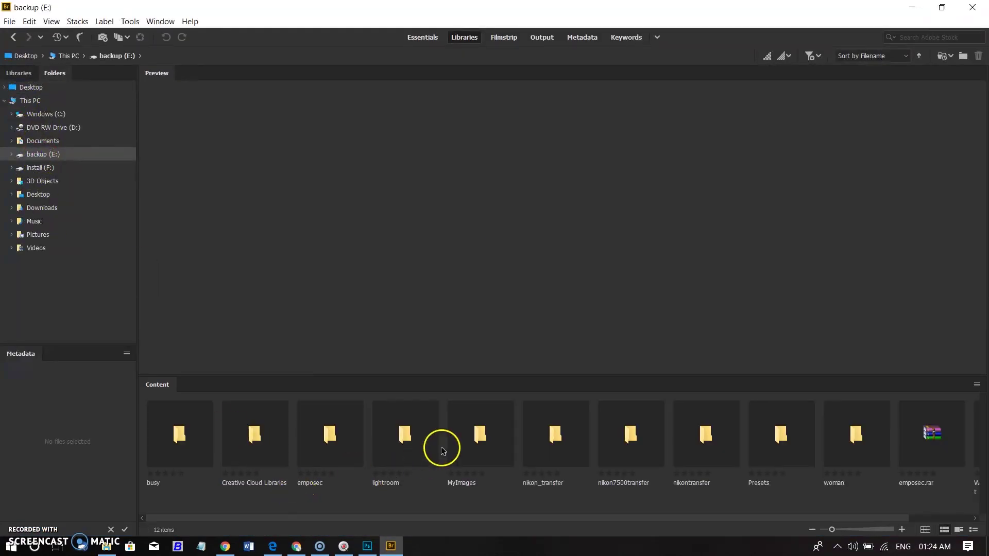
pyautogui.doubleClick(479, 434)
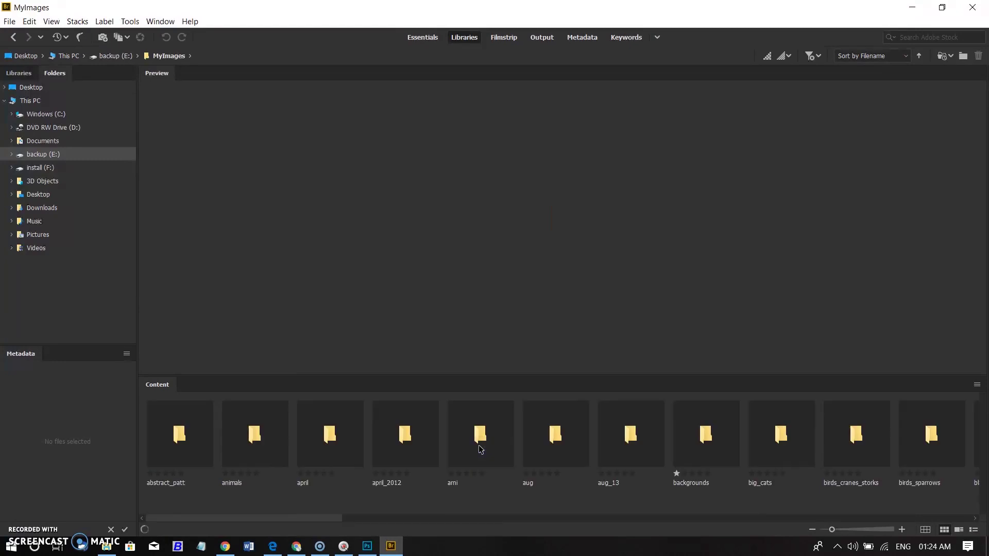
pyautogui.doubleClick(776, 445)
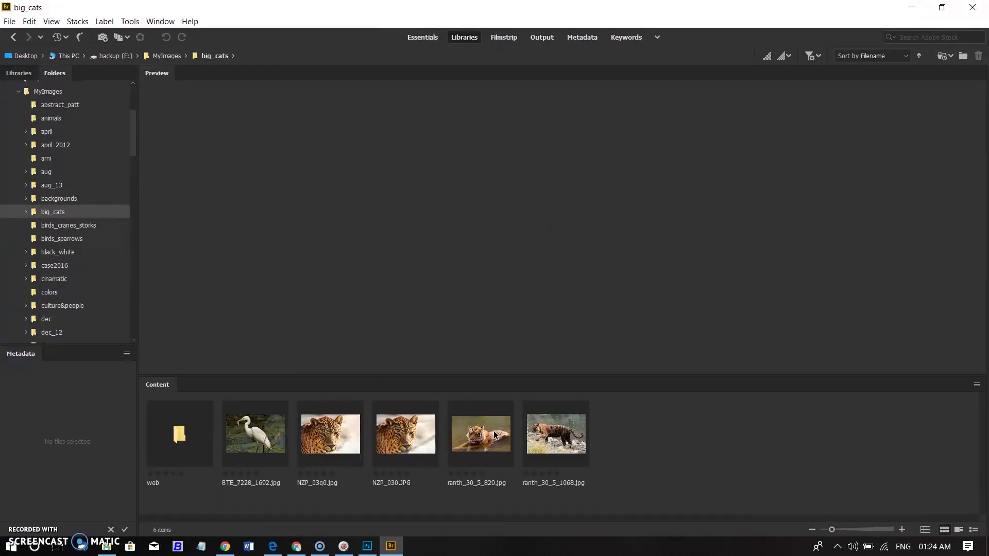
pyautogui.rightClick(495, 436)
pyautogui.click(483, 441)
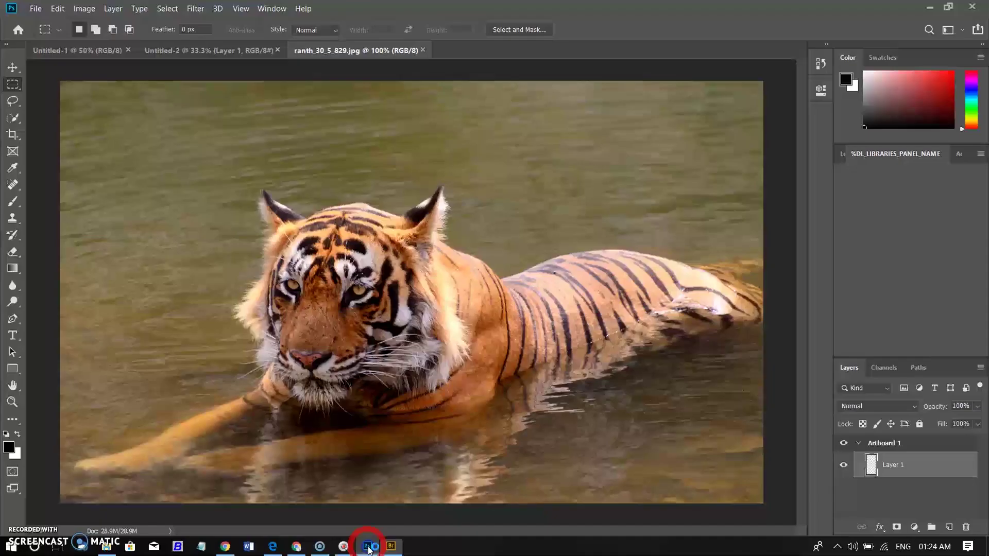
pyautogui.click(389, 546)
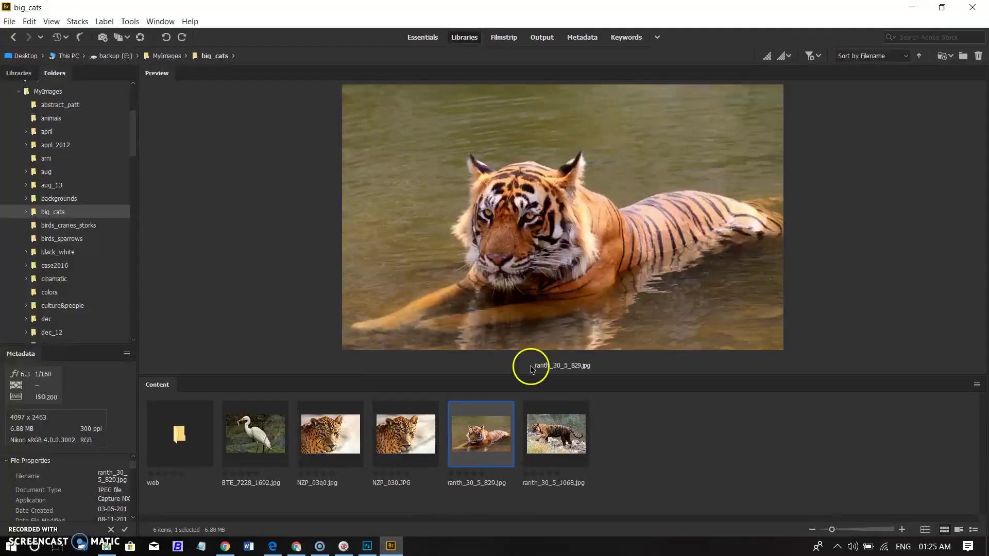
pyautogui.rightClick(570, 430)
pyautogui.click(782, 137)
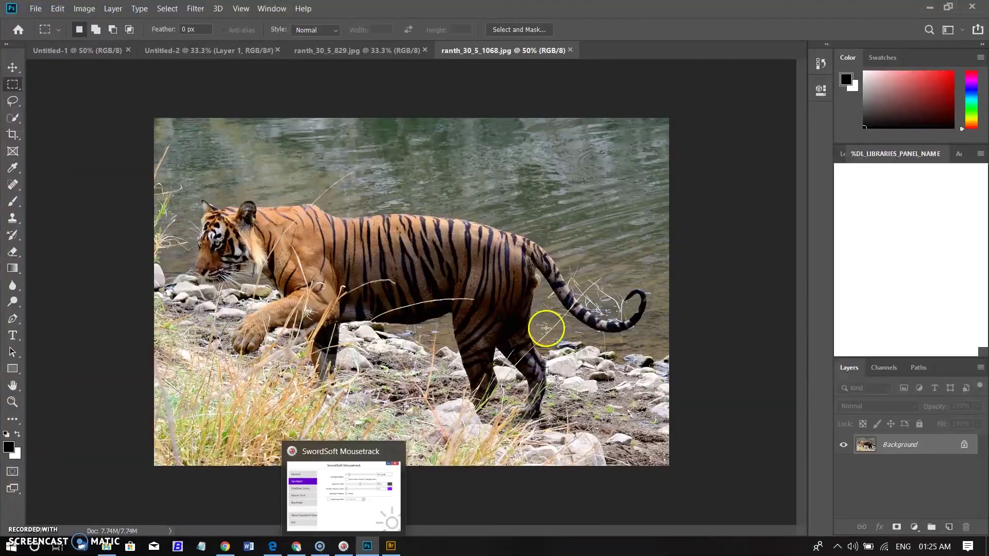